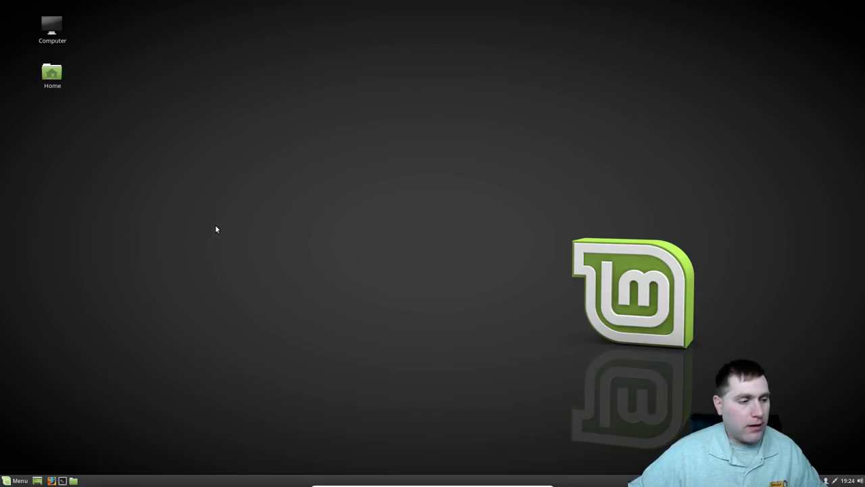
# Launch the Brave browser from the installed Internet applications
pyautogui.click(17, 480)
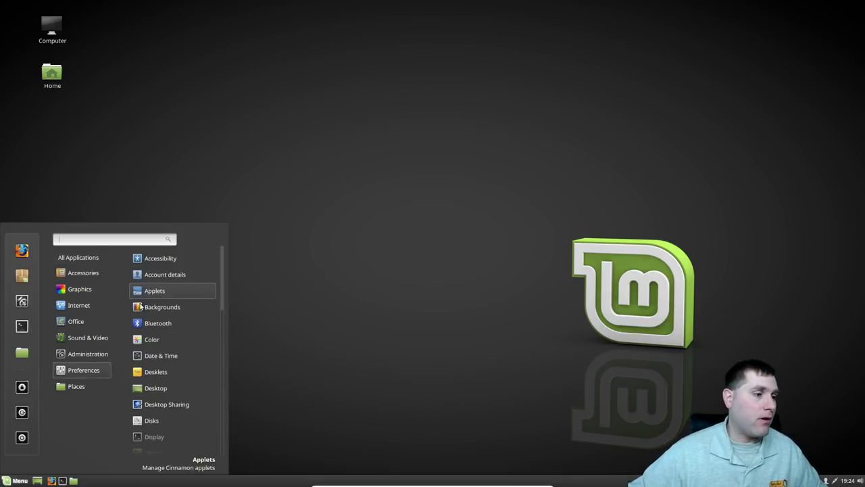
pyautogui.moveTo(105, 302)
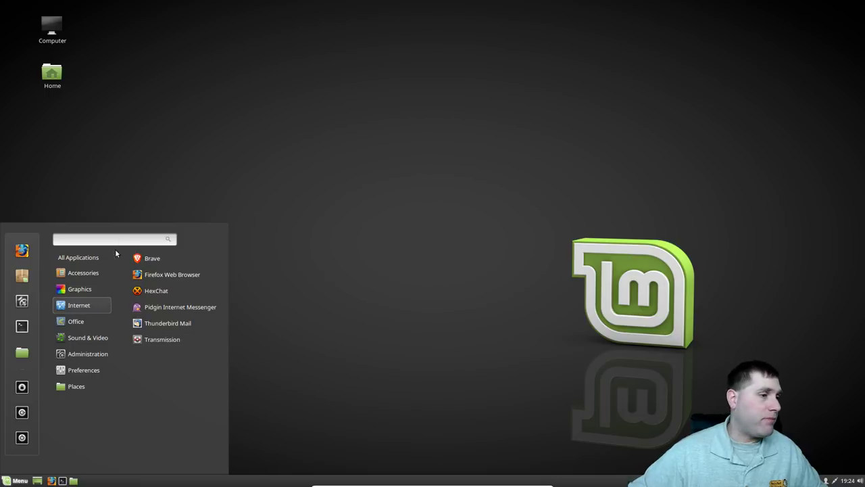
pyautogui.click(147, 258)
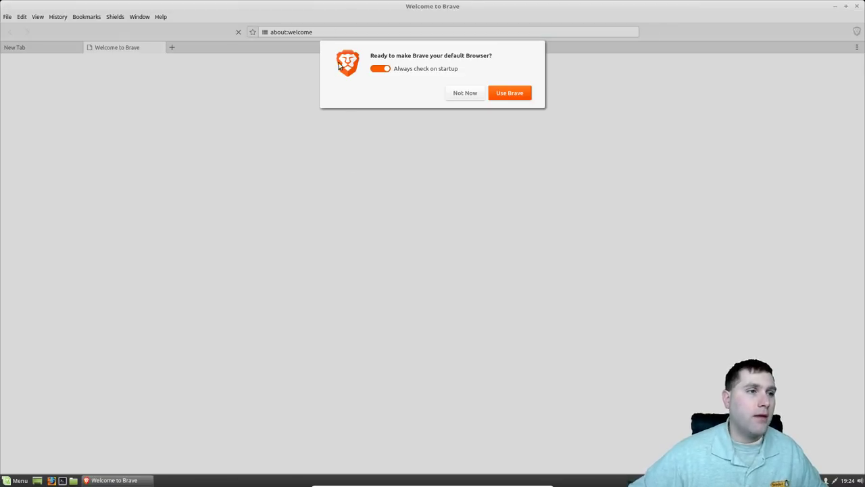
# Decline making Brave the default browser with the startup check turned off, and close the Welcome to Brave tab
pyautogui.click(380, 69)
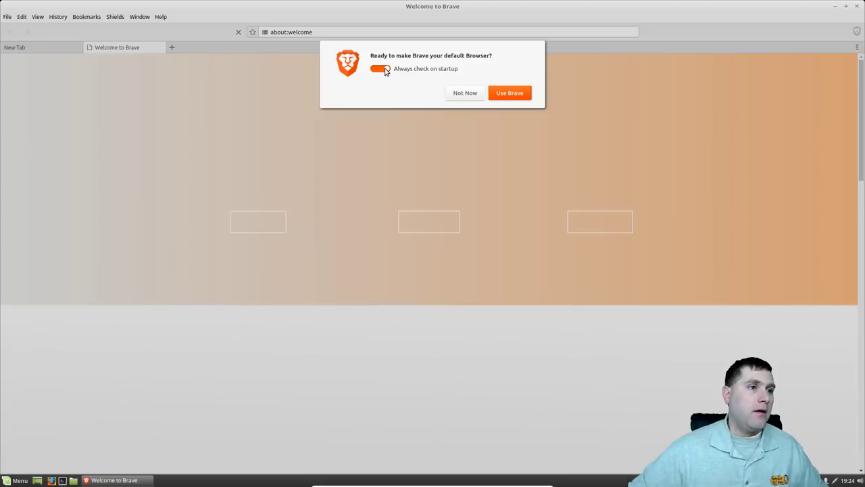
pyautogui.click(473, 93)
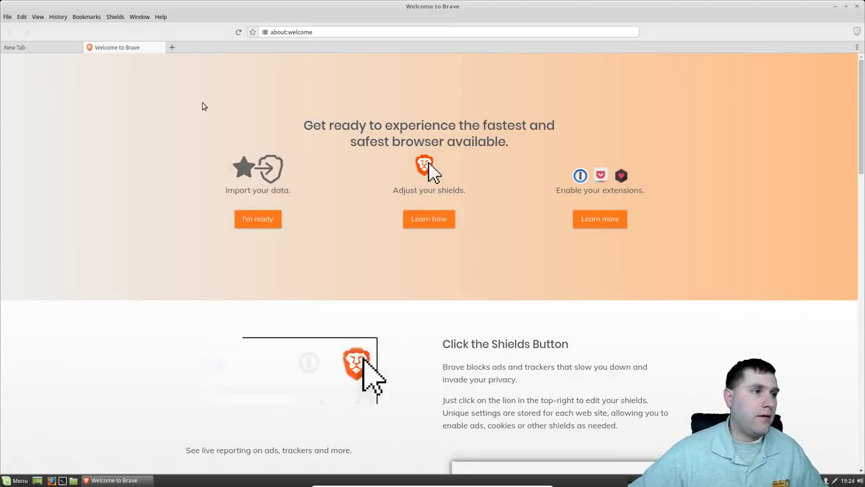
pyautogui.click(160, 48)
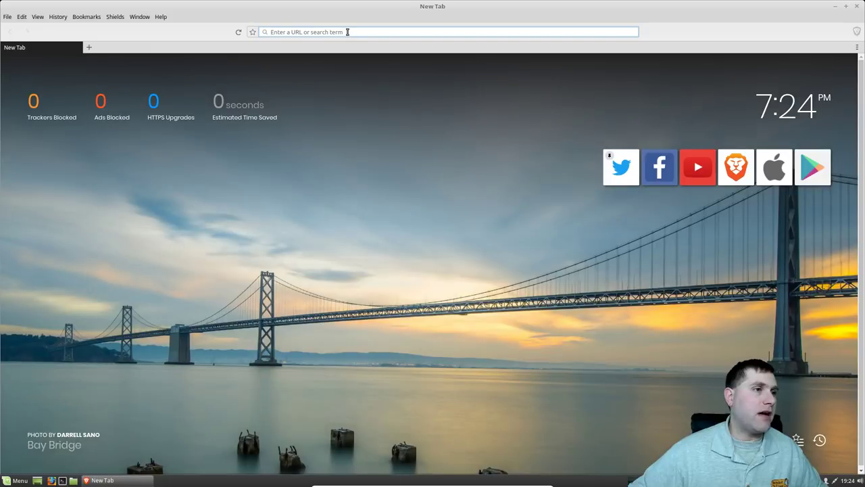
pyautogui.click(348, 32)
pyautogui.write('sdfsd')
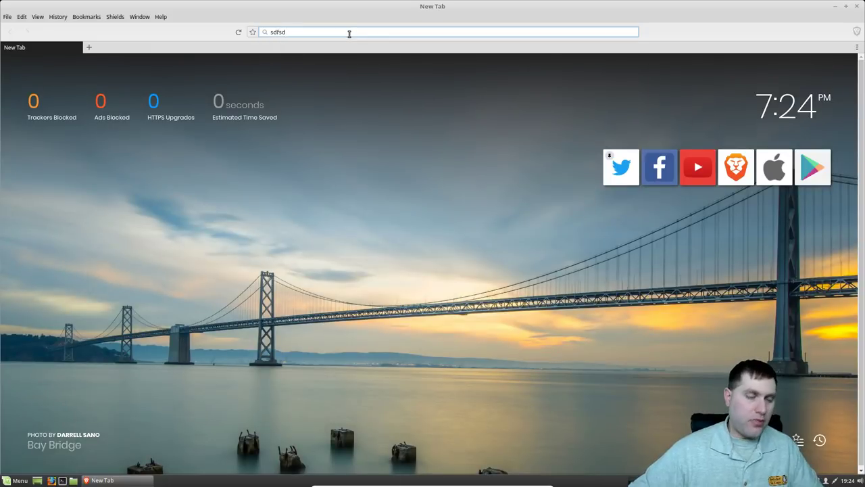
pyautogui.press('BackSpace')
pyautogui.press('BackSpace')
pyautogui.press('BackSpace')
pyautogui.press('BackSpace')
pyautogui.press('BackSpace')
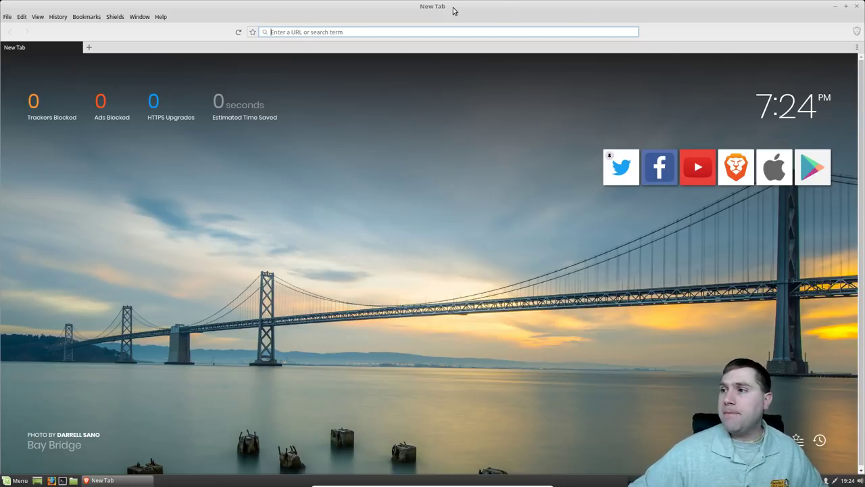
# Open the Payments page of the browser settings
pyautogui.click(857, 48)
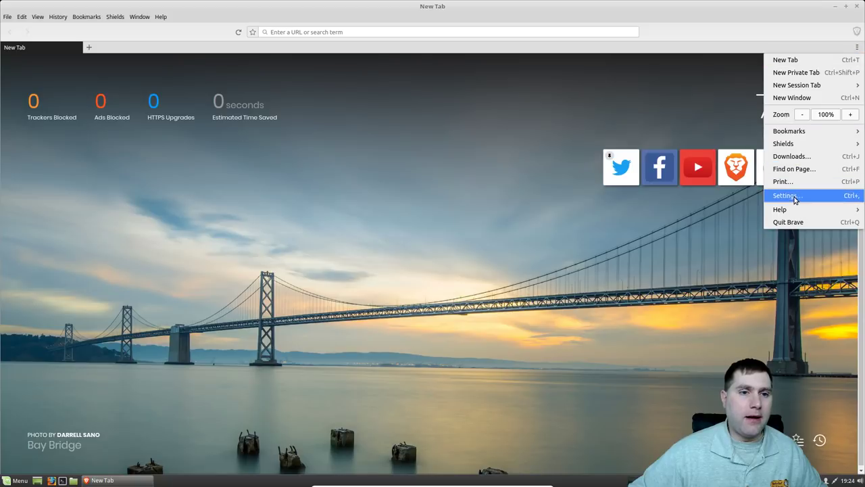
pyautogui.click(791, 196)
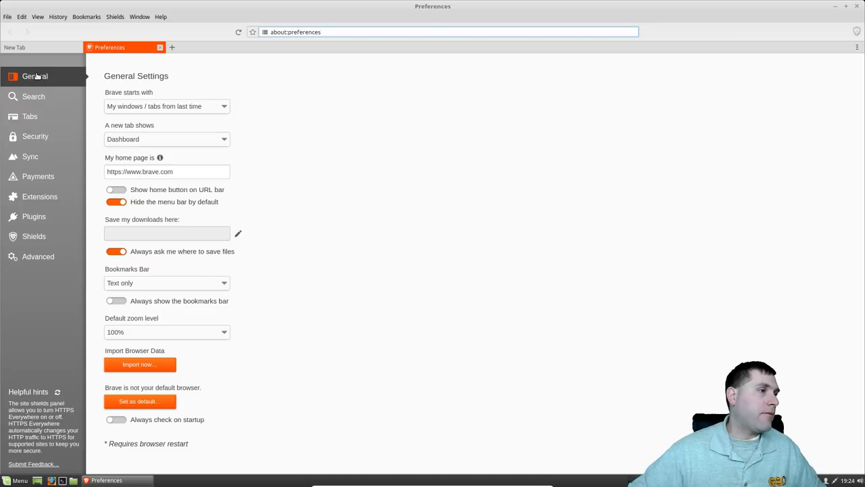
pyautogui.click(33, 180)
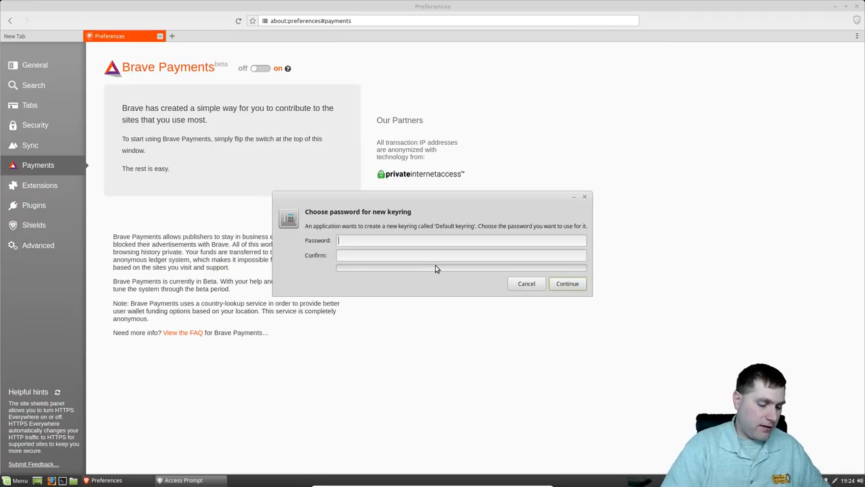
# Enter and confirm the password for the new default keyring, and turn on Brave Payments
pyautogui.write('****')
pyautogui.press('Tab')
pyautogui.write('****')
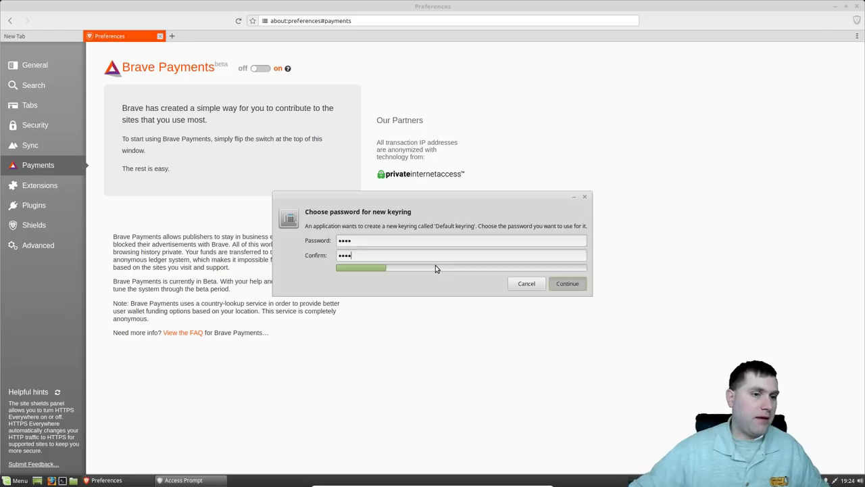
pyautogui.press('Return')
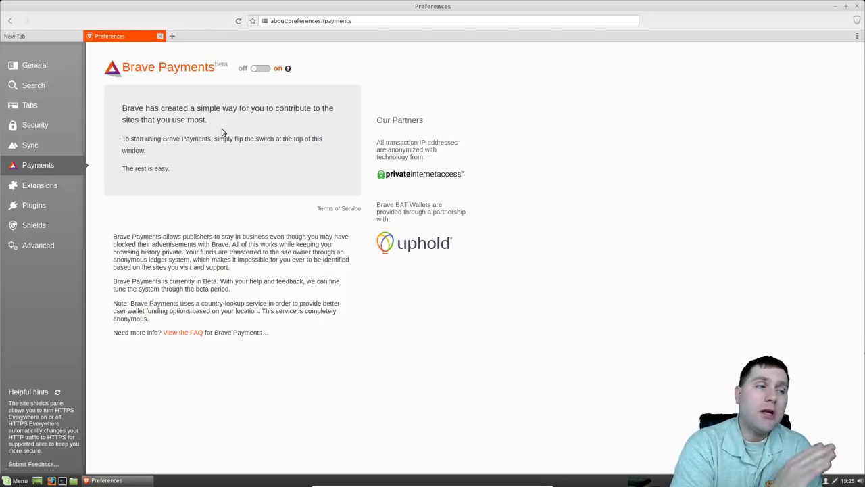
pyautogui.click(263, 70)
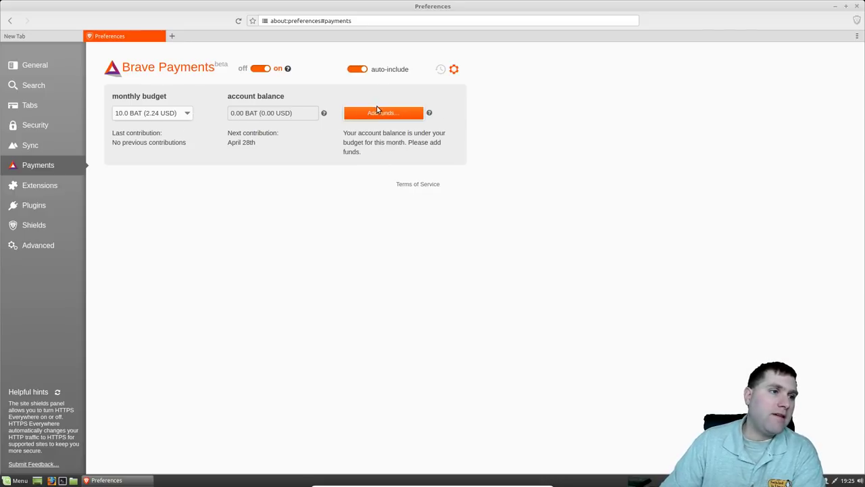
# View the funding options for the Brave Wallet and the advanced settings for Brave Payments
pyautogui.click(377, 110)
pyautogui.click(562, 252)
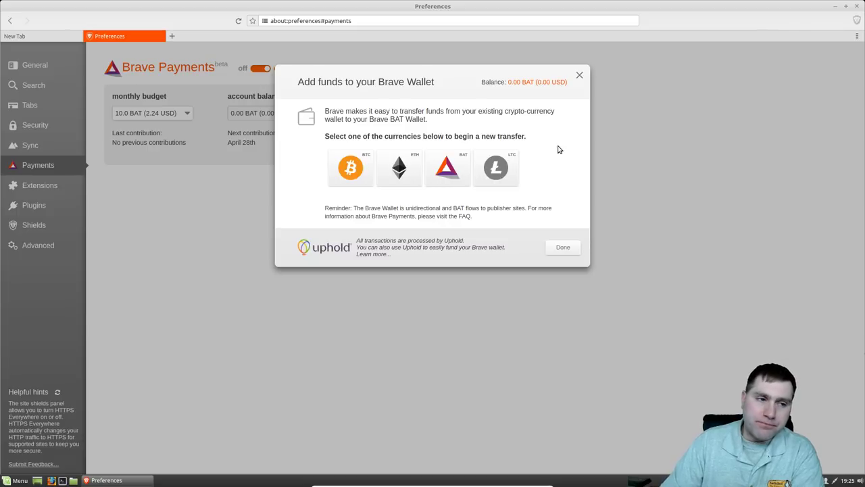
pyautogui.click(579, 75)
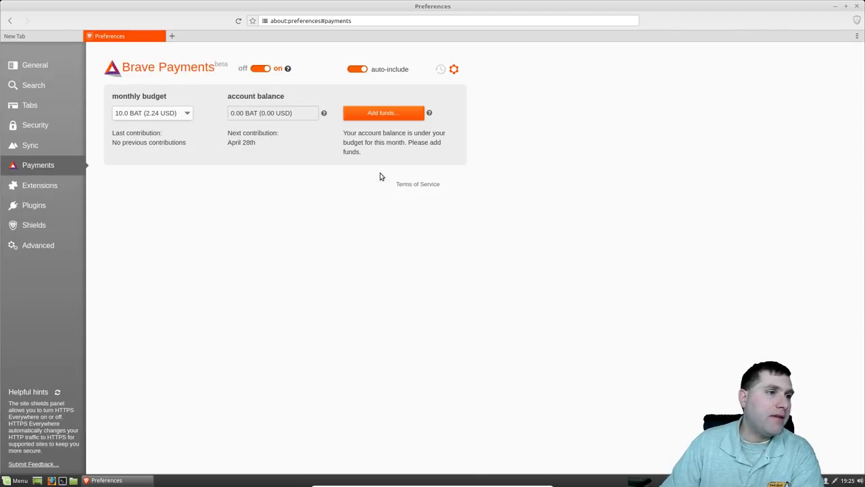
pyautogui.click(454, 71)
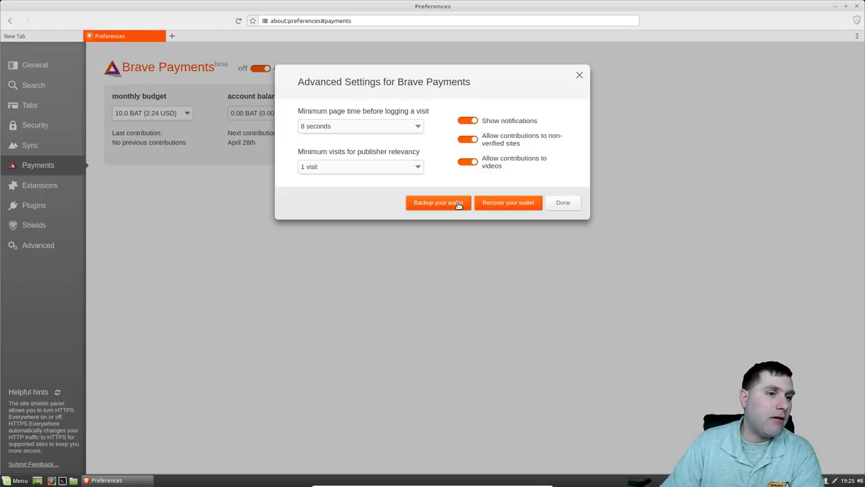
pyautogui.click(557, 204)
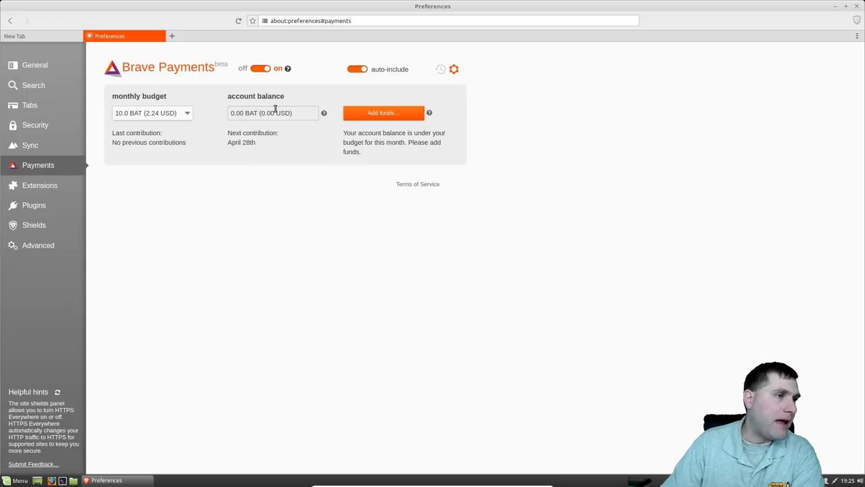
# Look through the Shields, Plugins and Extensions pages of the browser settings
pyautogui.click(39, 224)
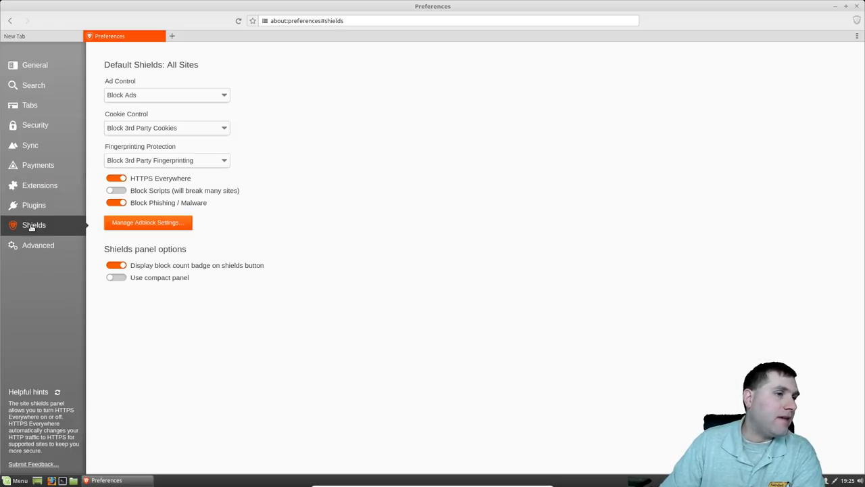
pyautogui.click(41, 205)
pyautogui.click(40, 184)
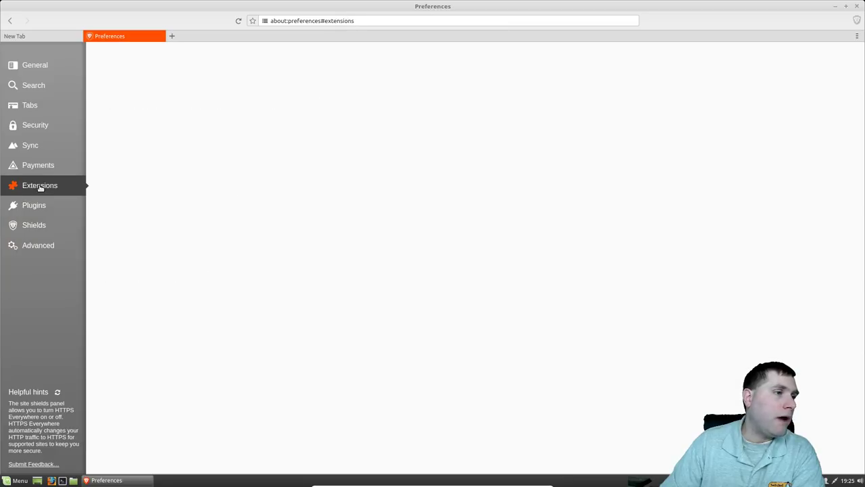
pyautogui.click(43, 168)
pyautogui.click(43, 184)
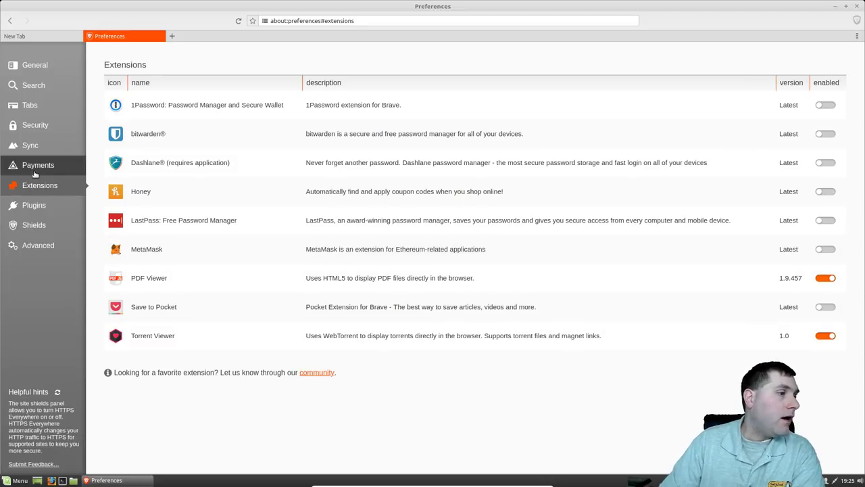
# Return to the Payments settings and review the currencies offered for adding funds to the wallet
pyautogui.click(28, 172)
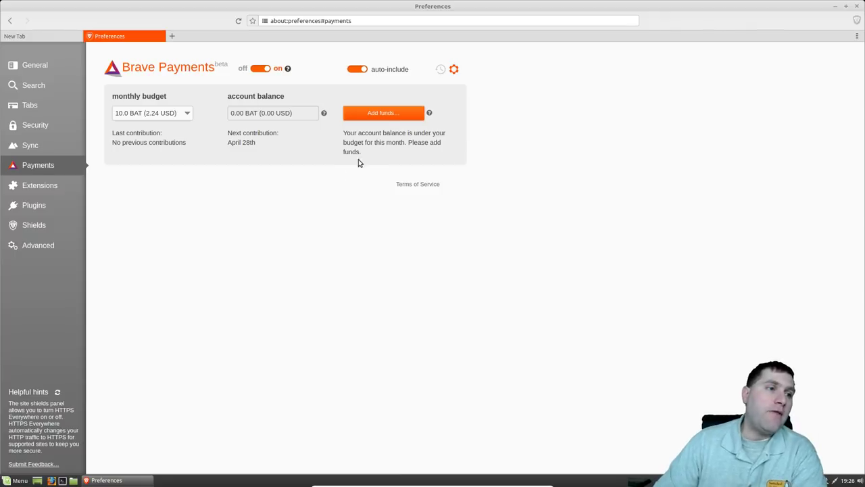
pyautogui.click(383, 113)
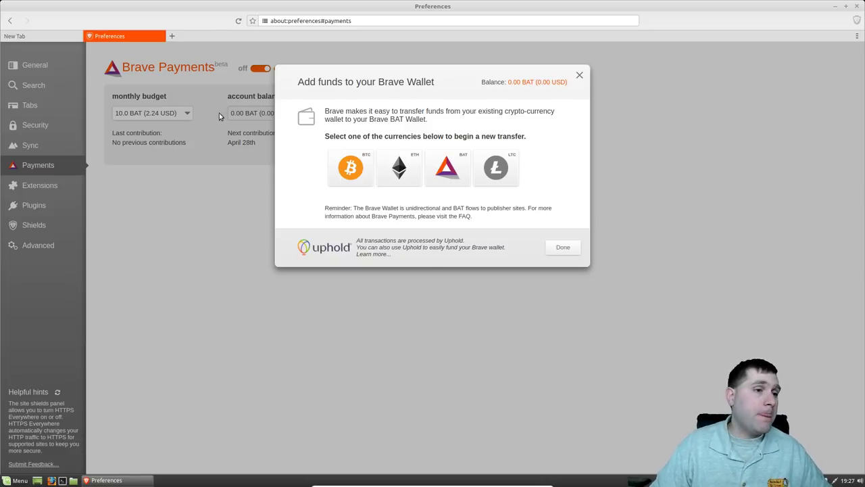
pyautogui.click(561, 247)
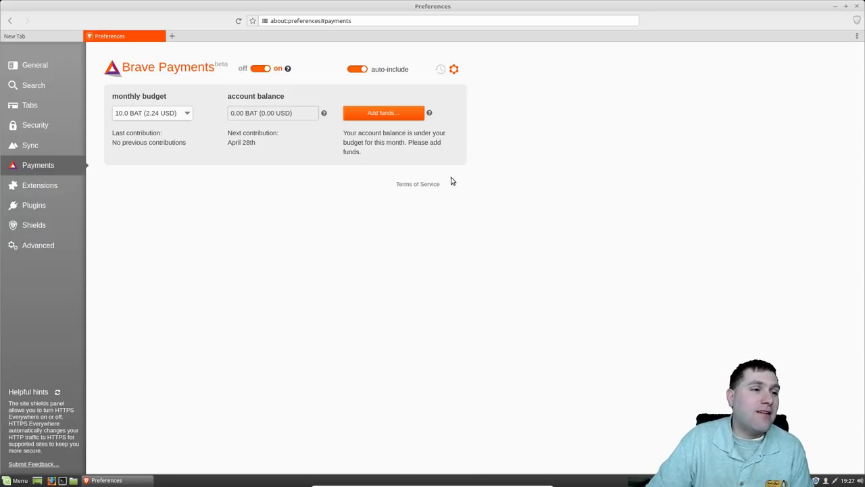
# Open the Brave Payments Terms of Service and switch to the version for publishers
pyautogui.click(422, 185)
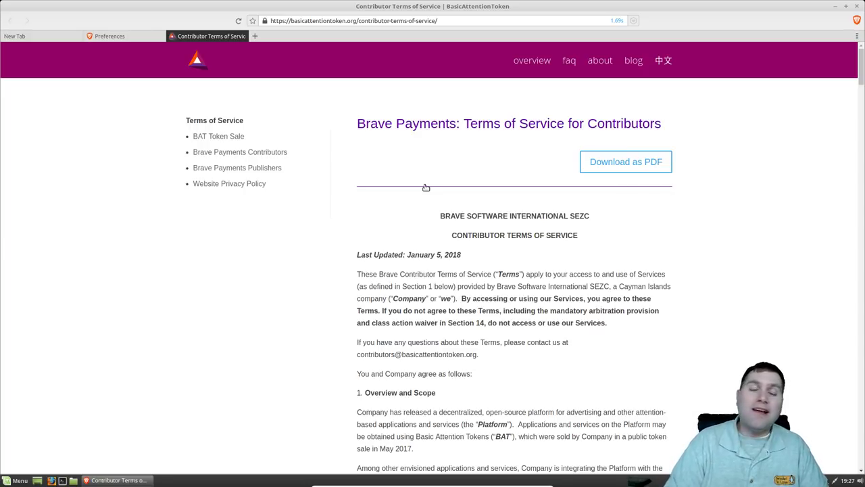
pyautogui.click(234, 167)
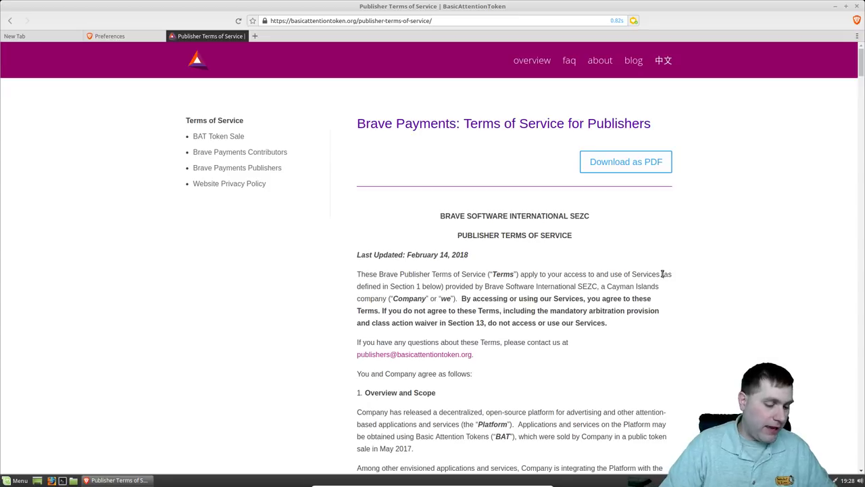
# Search the publisher terms for "arb" and read the Dispute Resolution; Arbitration section
pyautogui.hotkey('ctrl', 'f')
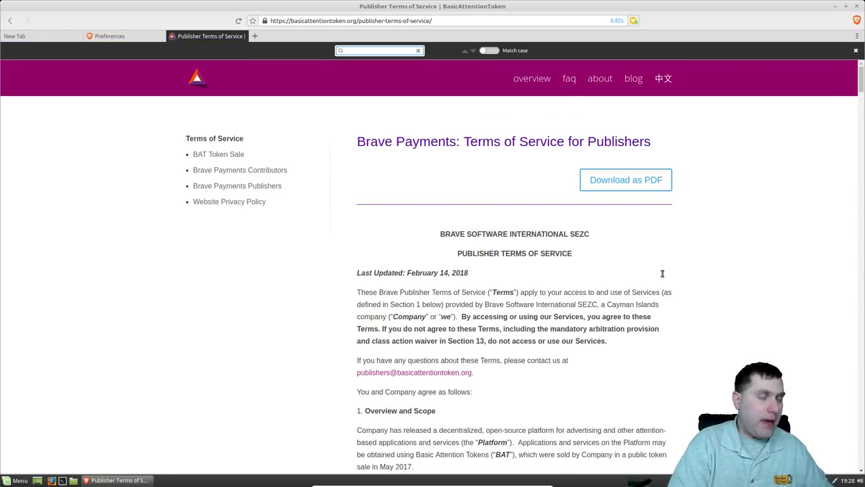
pyautogui.write('arb')
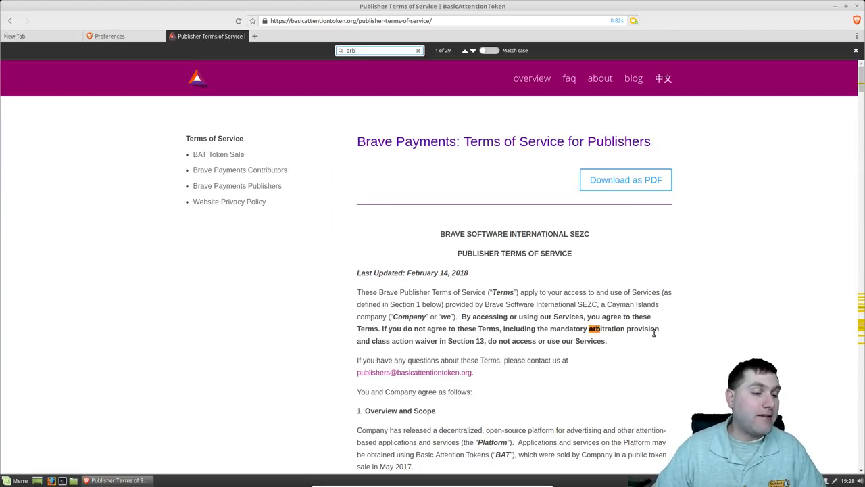
pyautogui.click(473, 51)
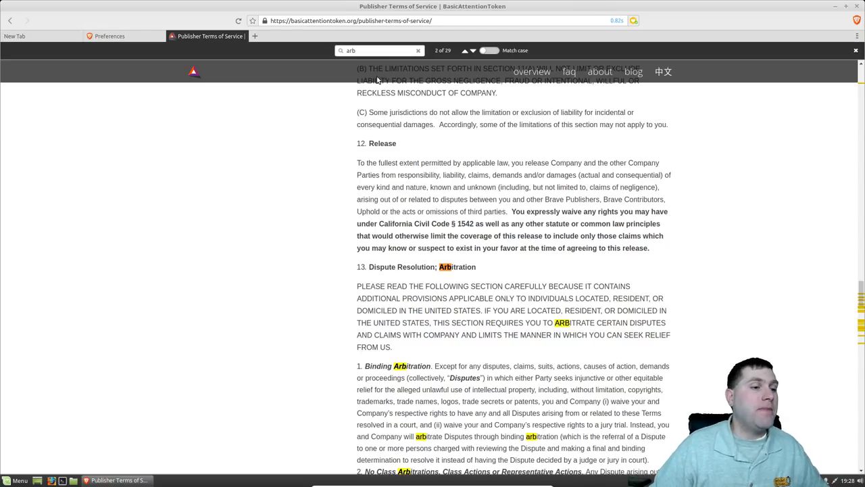
pyautogui.scroll(-2, 463, 237)
pyautogui.scroll(-1, 464, 238)
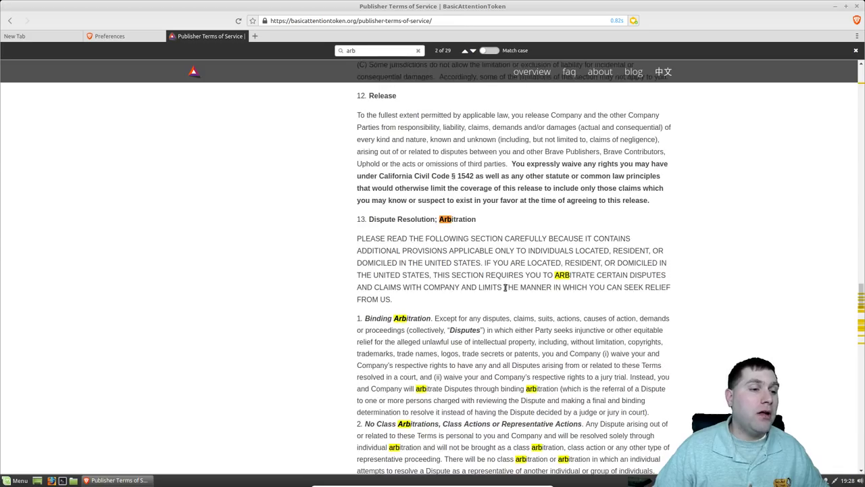
pyautogui.scroll(-2, 473, 271)
pyautogui.scroll(-1, 483, 256)
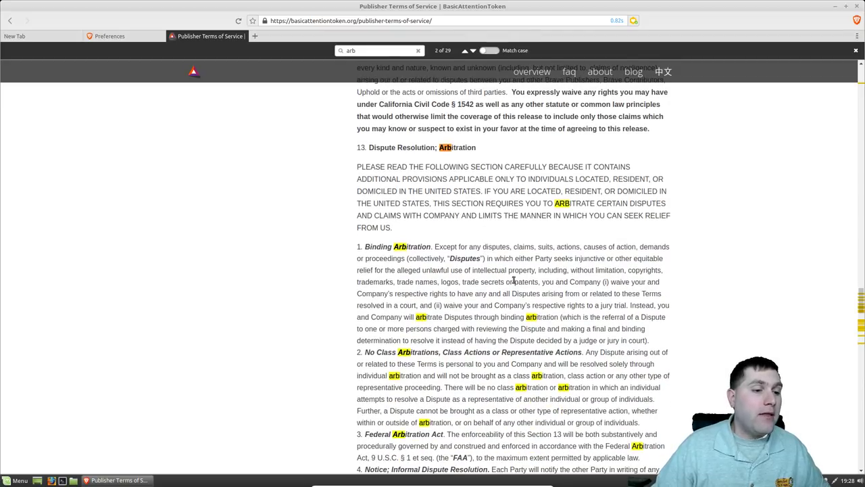